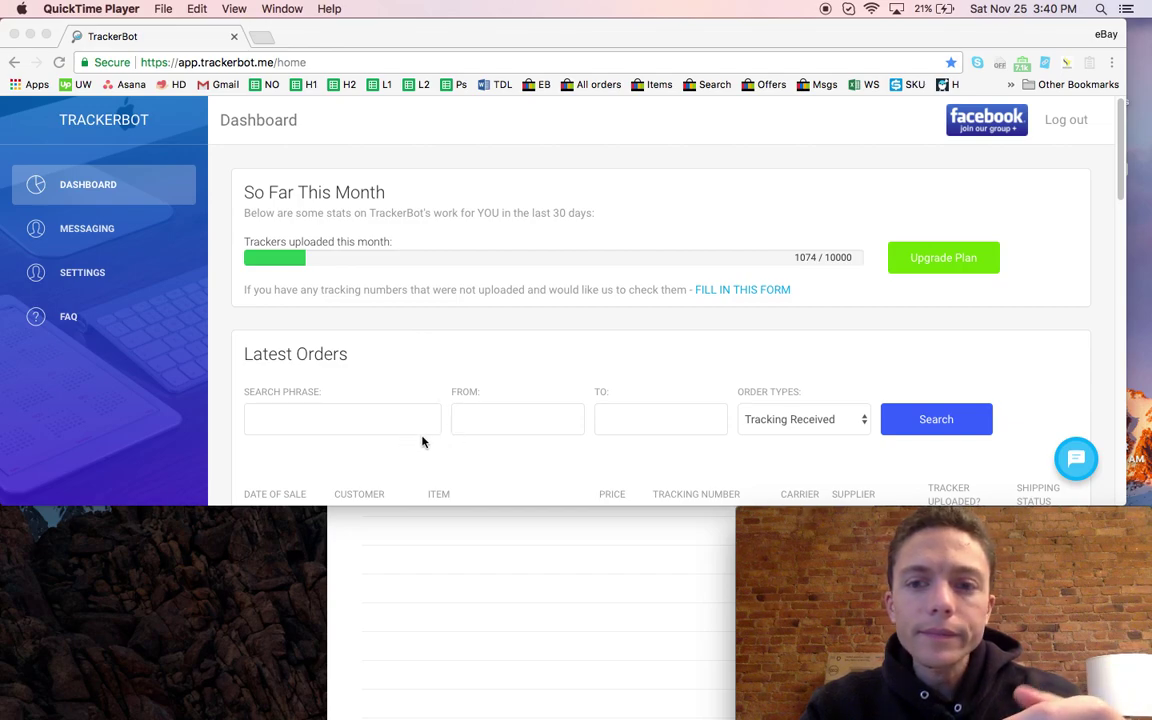
Set the Latest Orders filter to the order type All and run the search
click(826, 428)
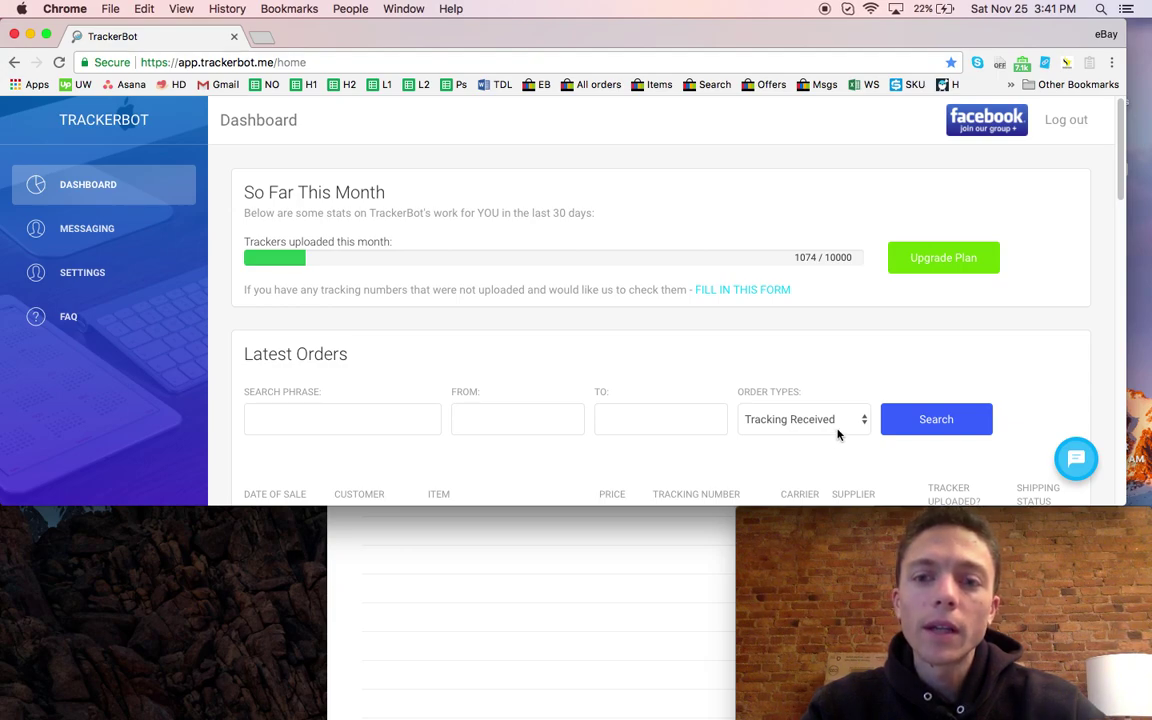
click(835, 431)
click(830, 434)
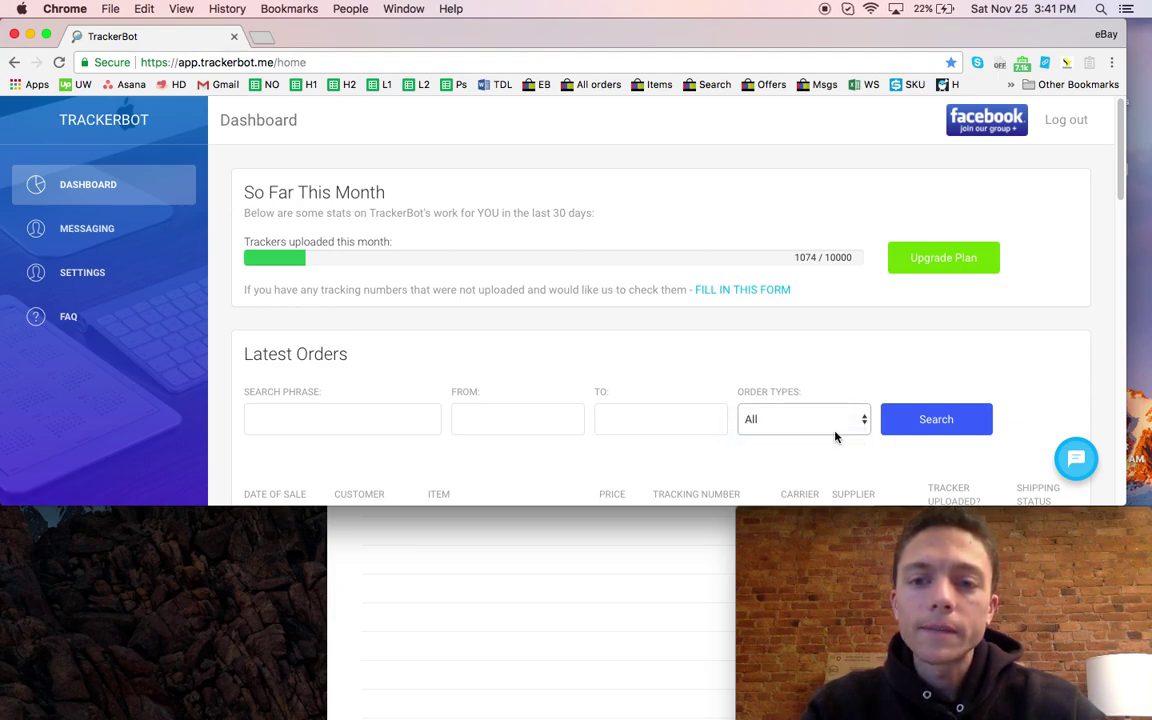
click(938, 421)
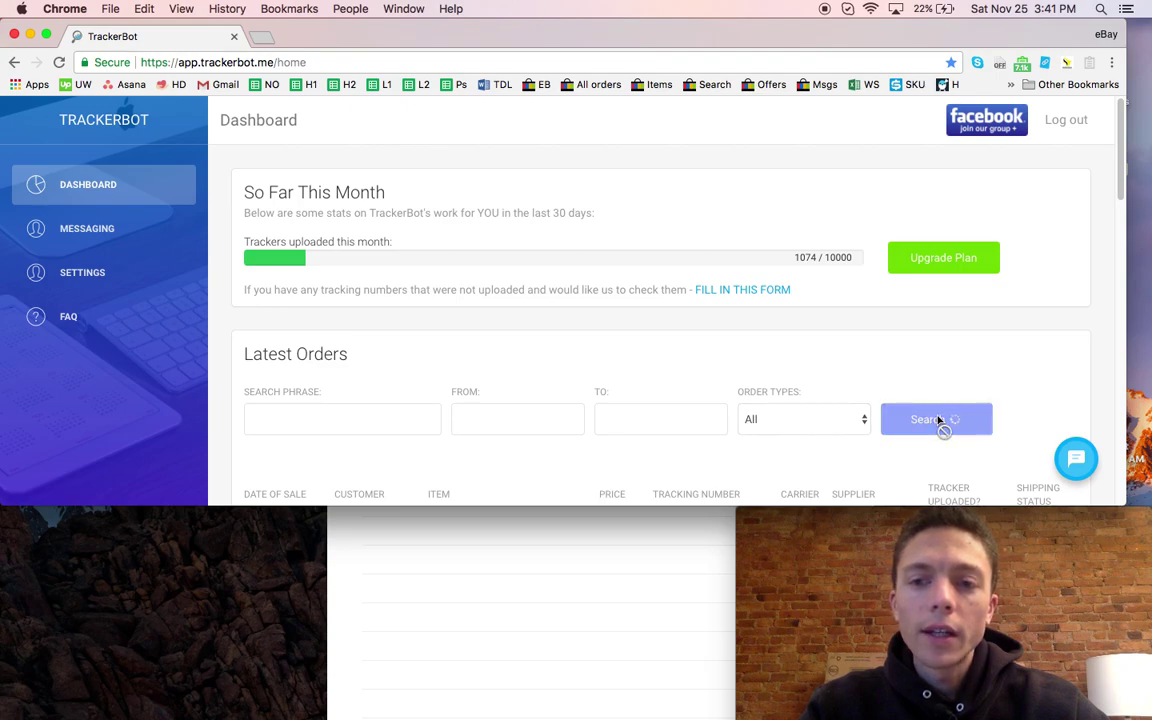
Review the Latest Orders table and its tracker upload options, moving the Reminders window off the columns
click(626, 551)
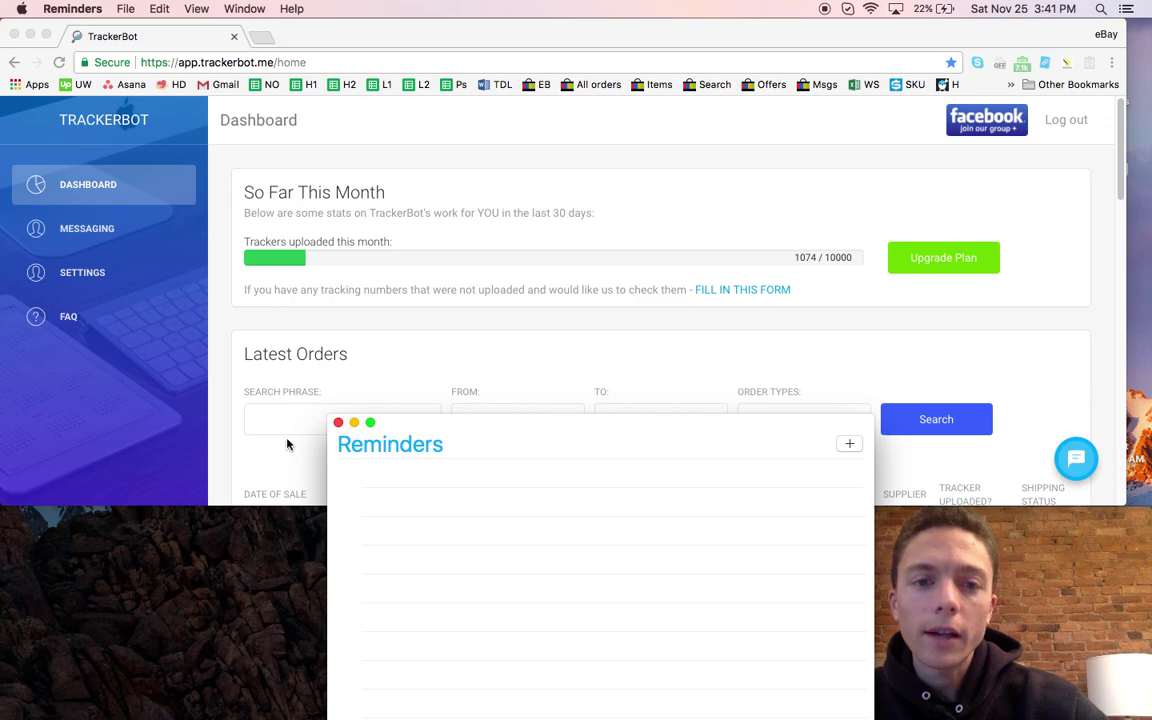
scroll(286, 440, down, 1)
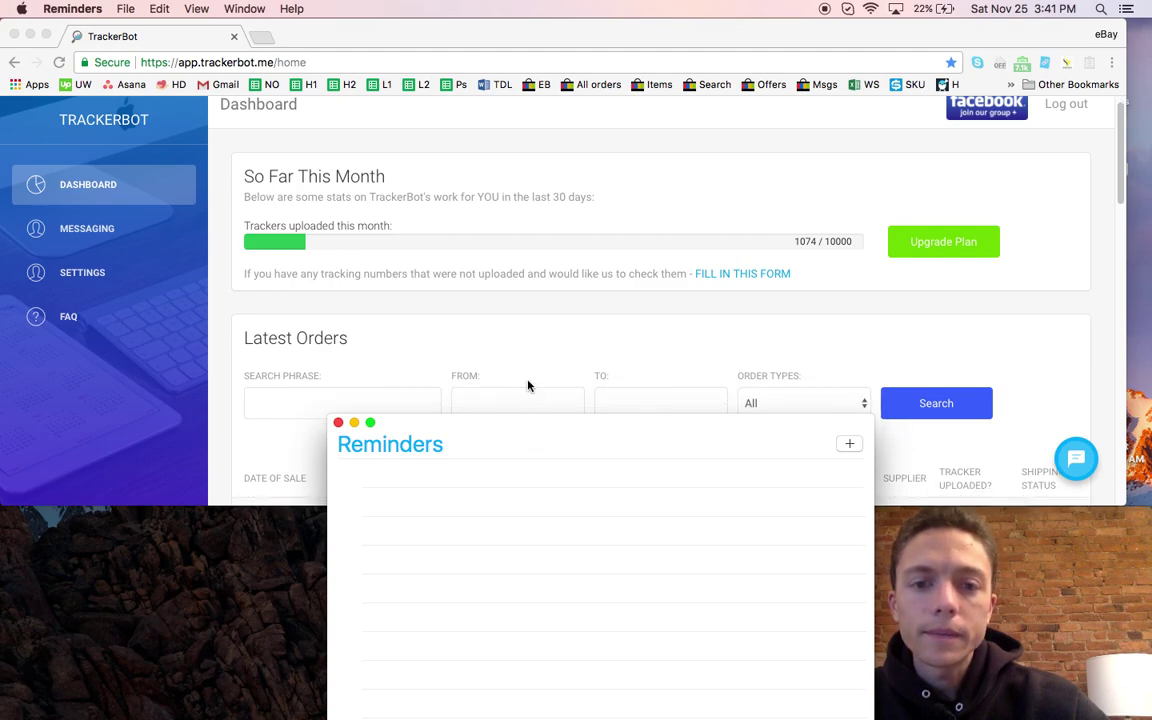
drag(553, 432, 553, 314)
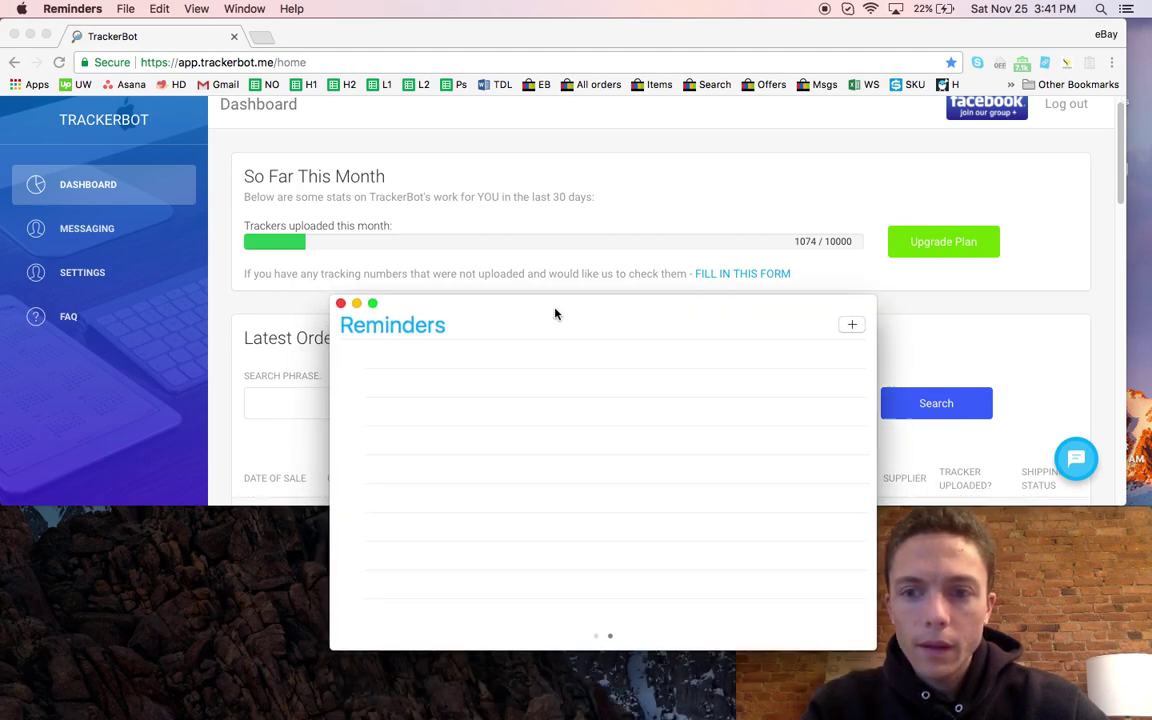
scroll(288, 396, down, 5)
scroll(288, 396, down, 1)
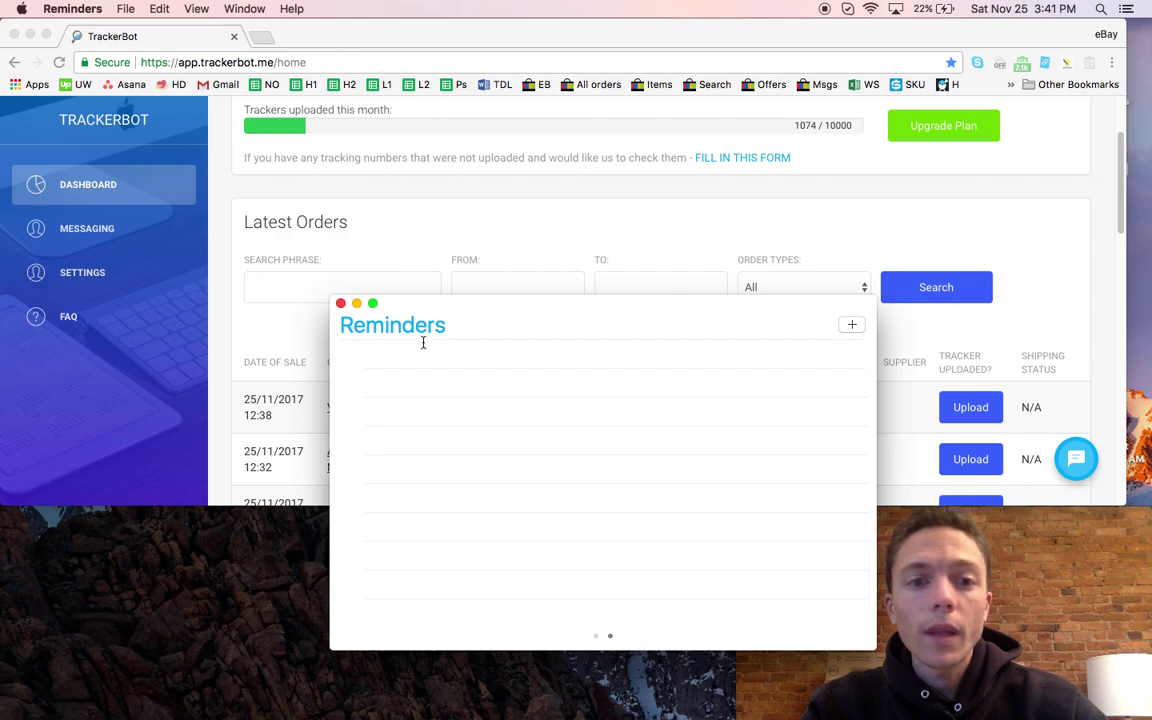
drag(470, 308, 452, 393)
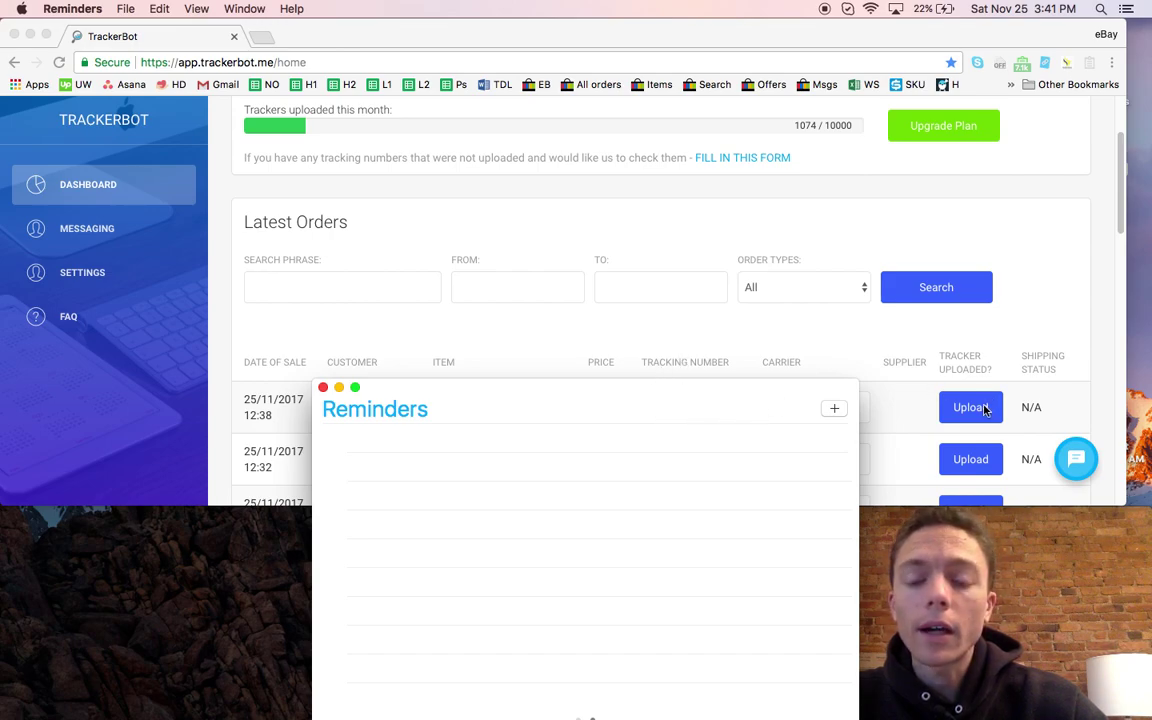
scroll(789, 298, up, 2)
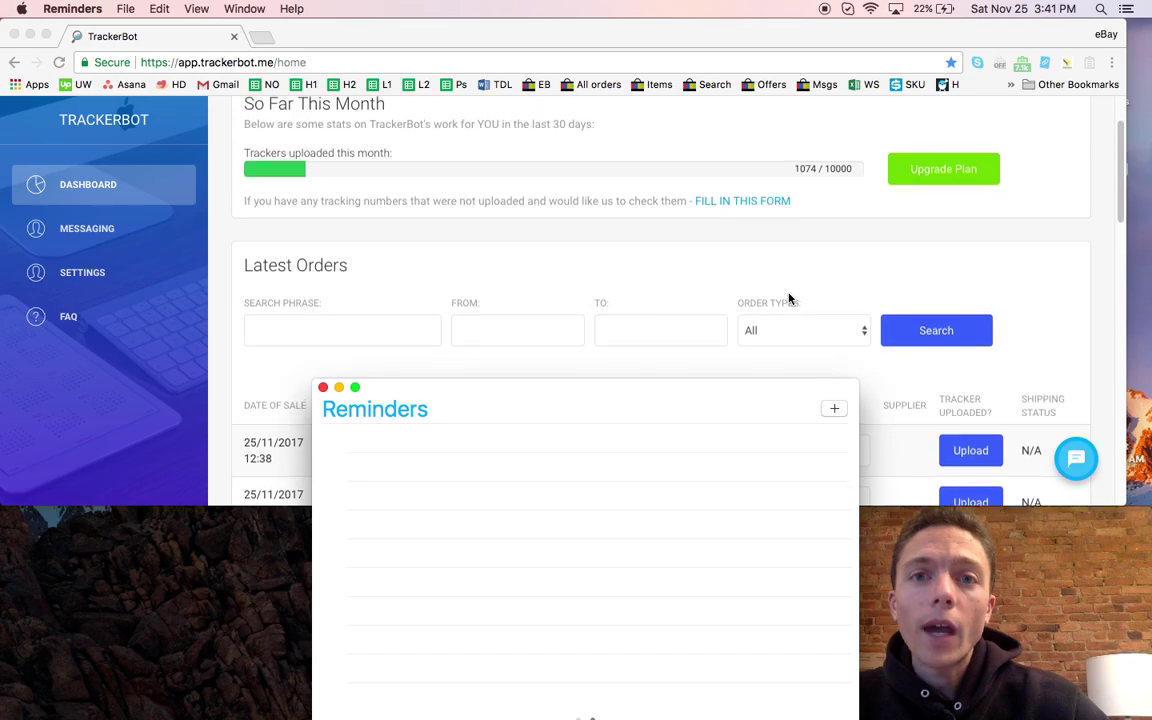
scroll(789, 298, up, 1)
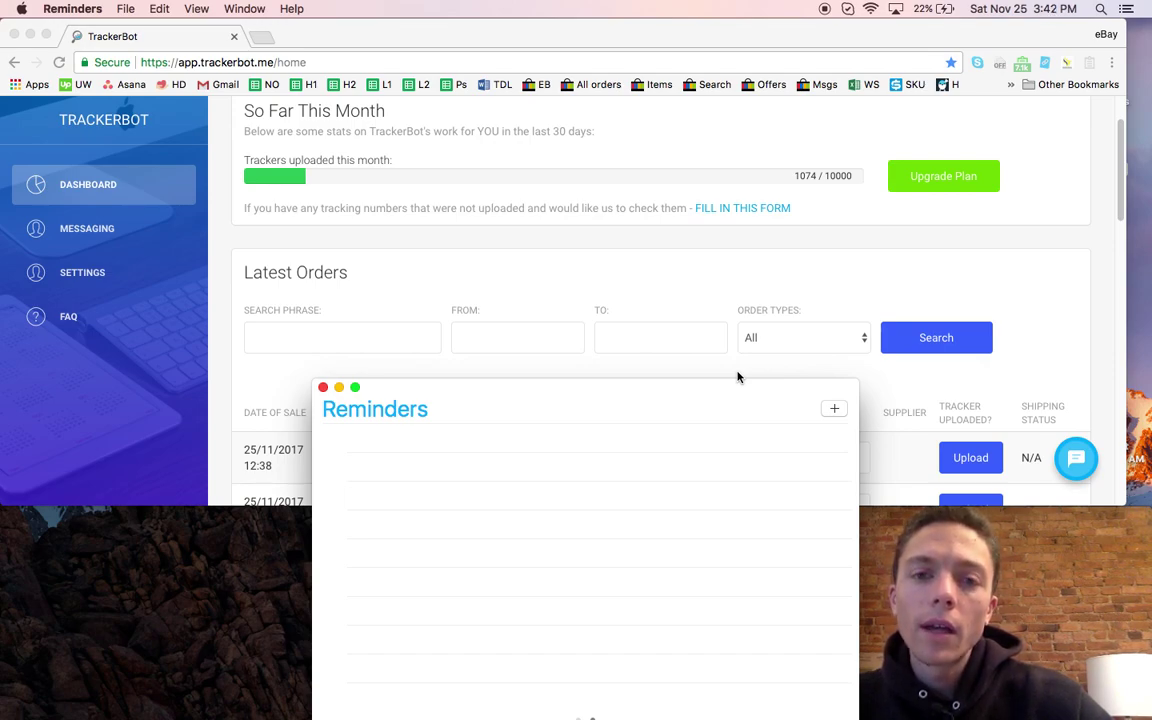
scroll(744, 318, up, 2)
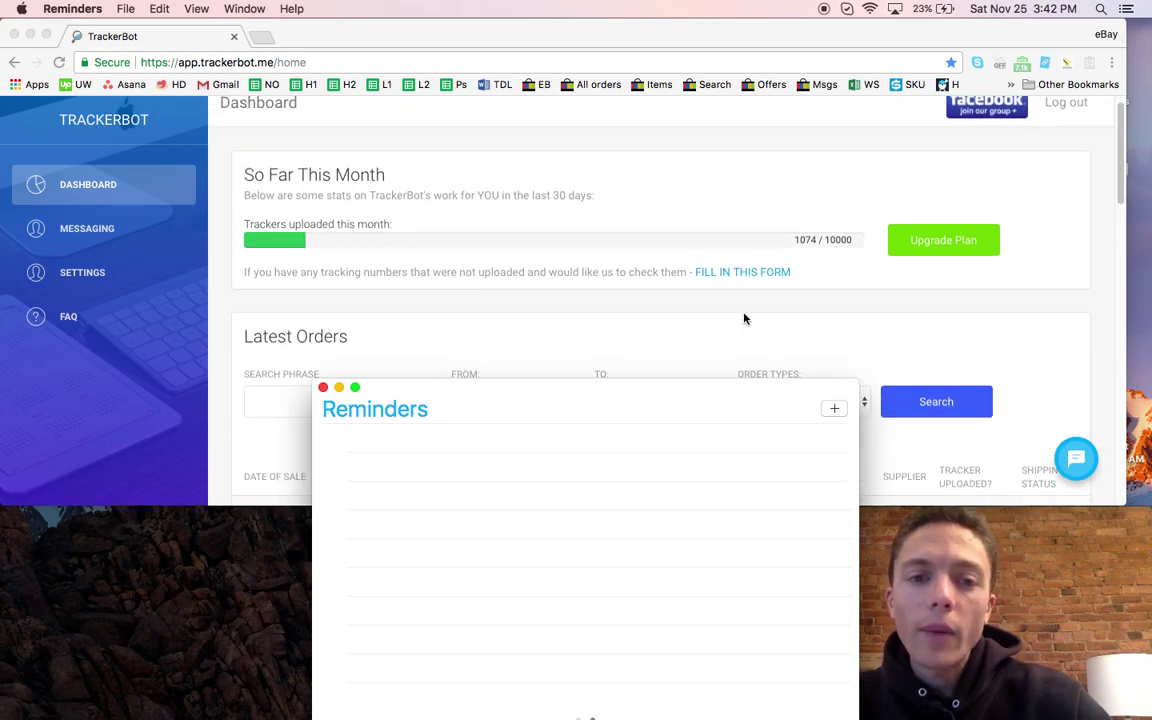
scroll(744, 318, up, 1)
Open the support form for tracking numbers that were not uploaded, review its required fields, and close it
click(735, 330)
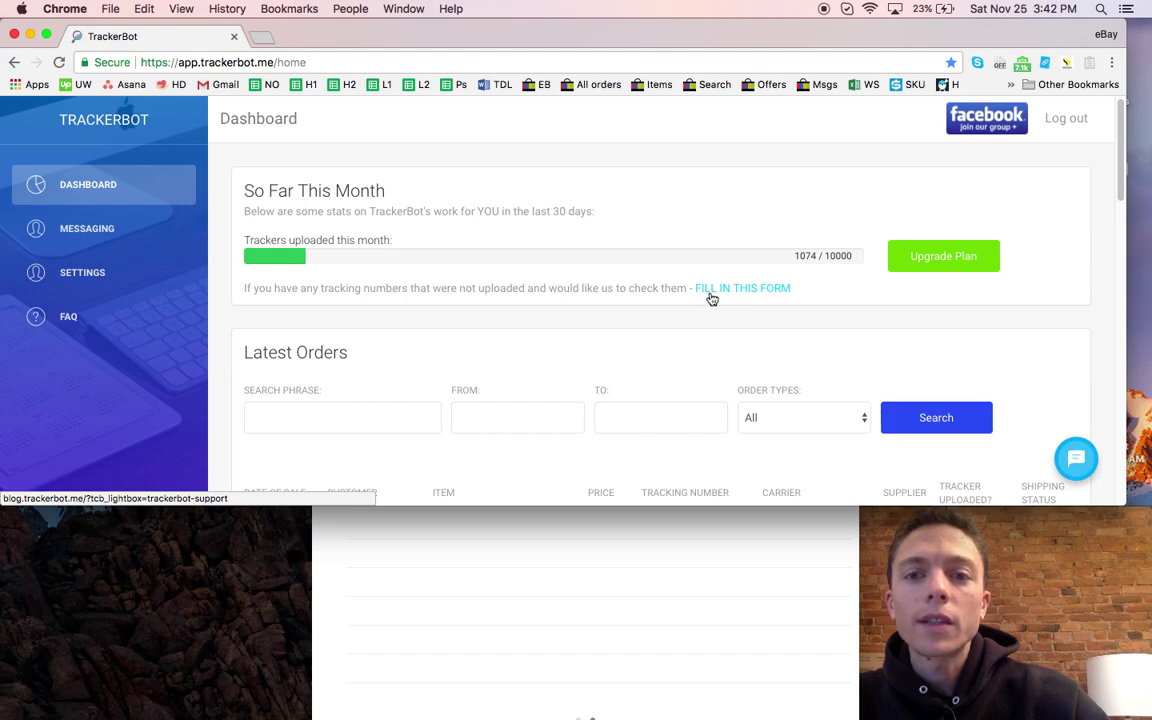
click(753, 296)
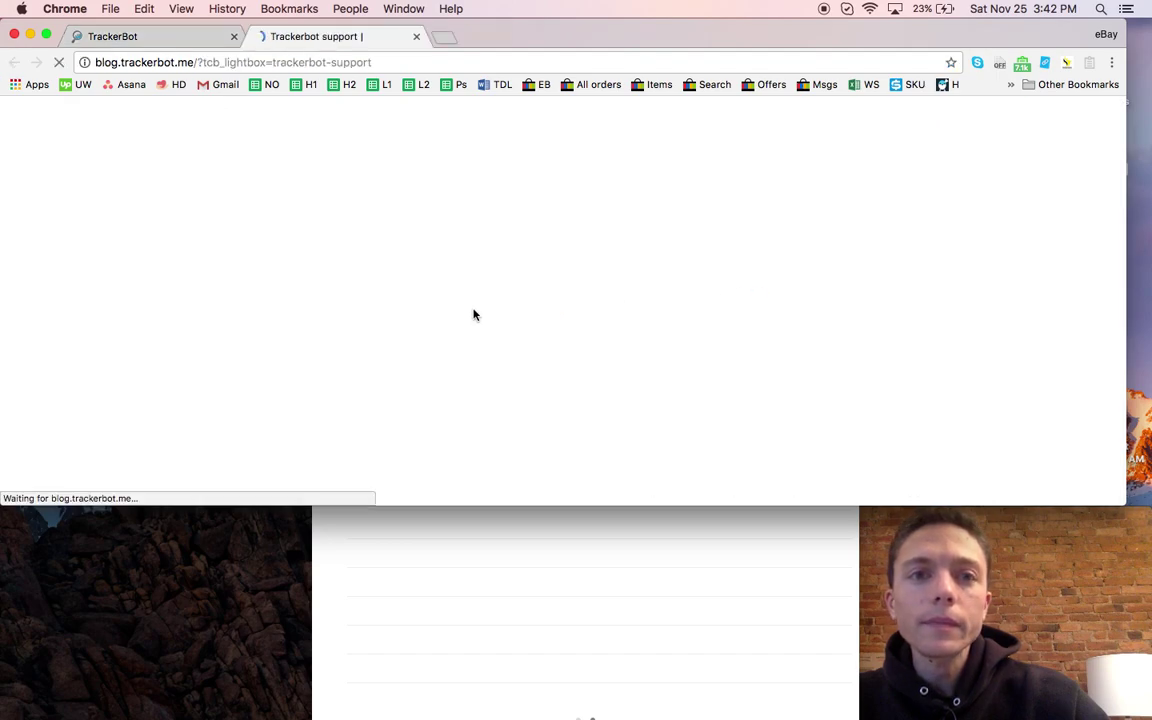
scroll(471, 365, down, 5)
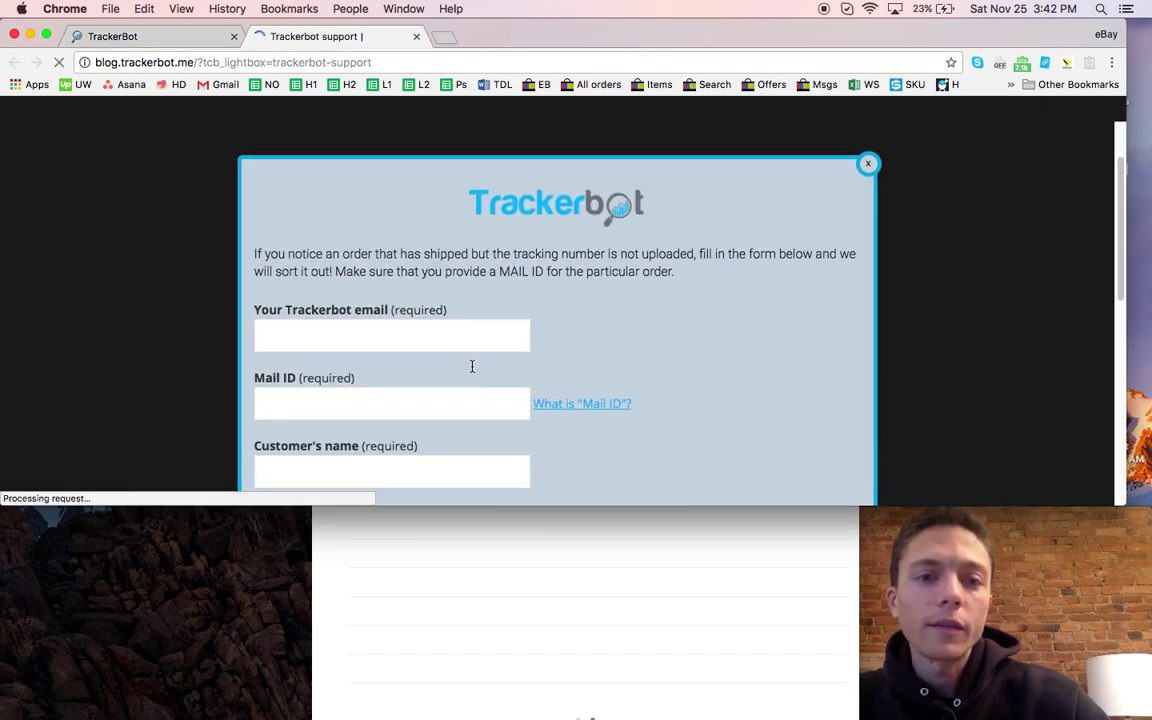
scroll(474, 355, up, 3)
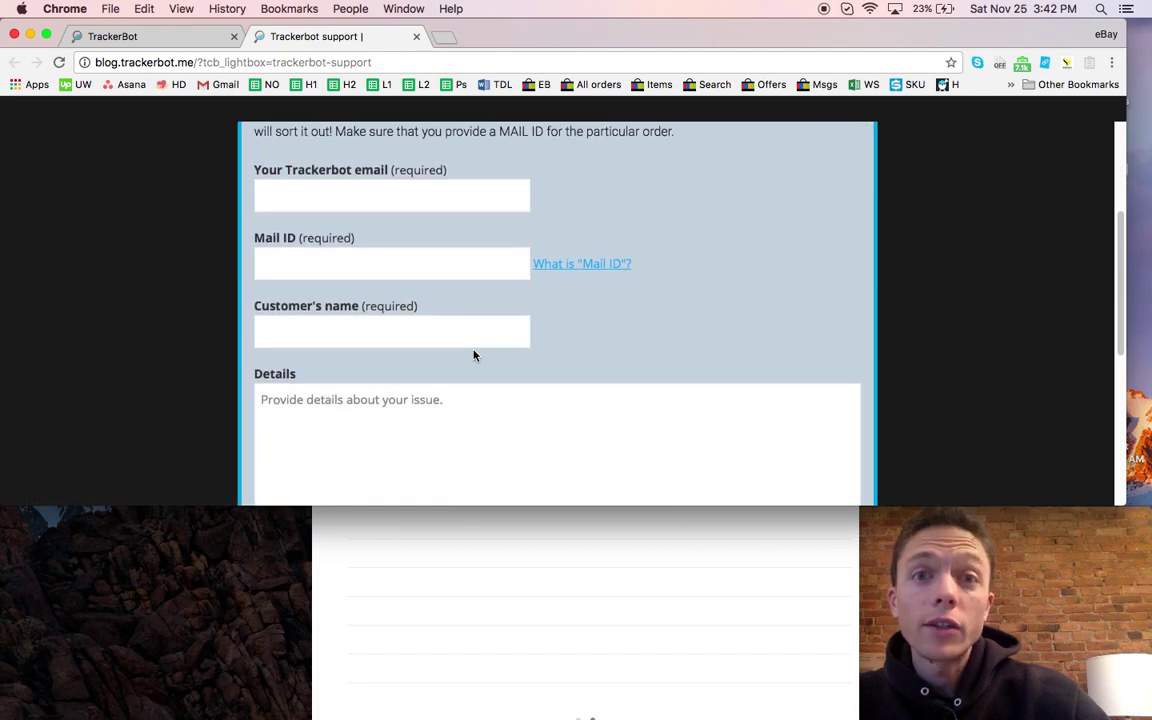
click(416, 38)
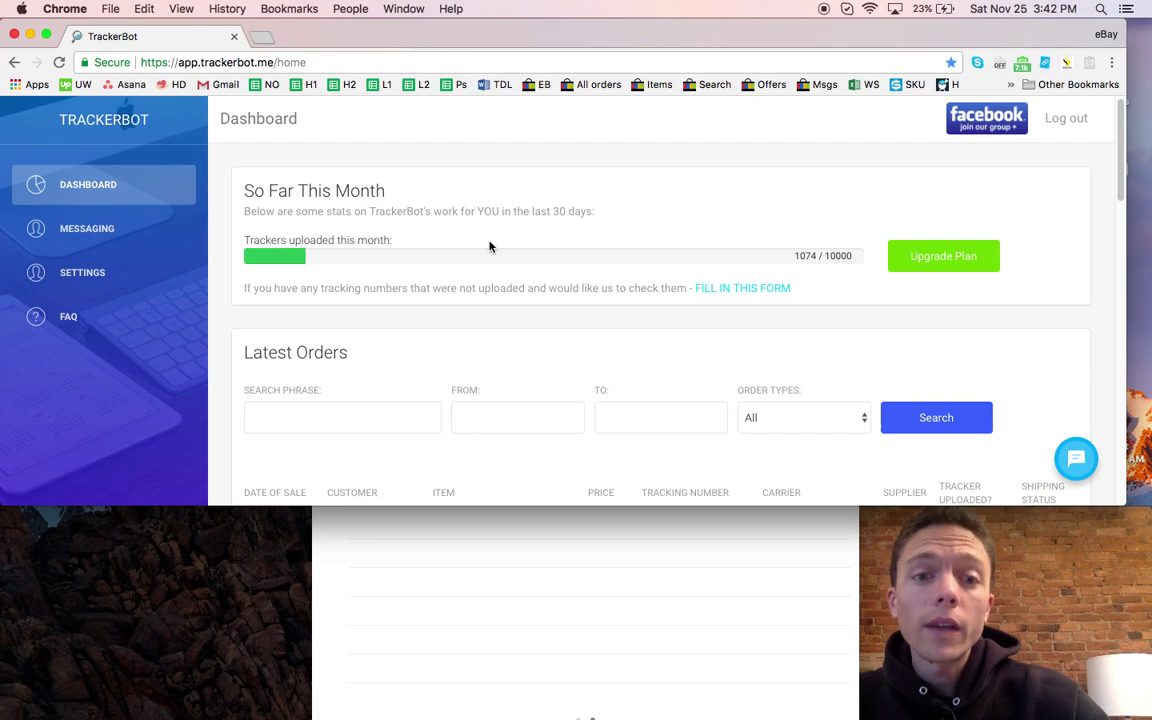
Open the Messaging settings and view the message sent after every purchase, keeping the Reminders window out of the way
scroll(489, 246, down, 1)
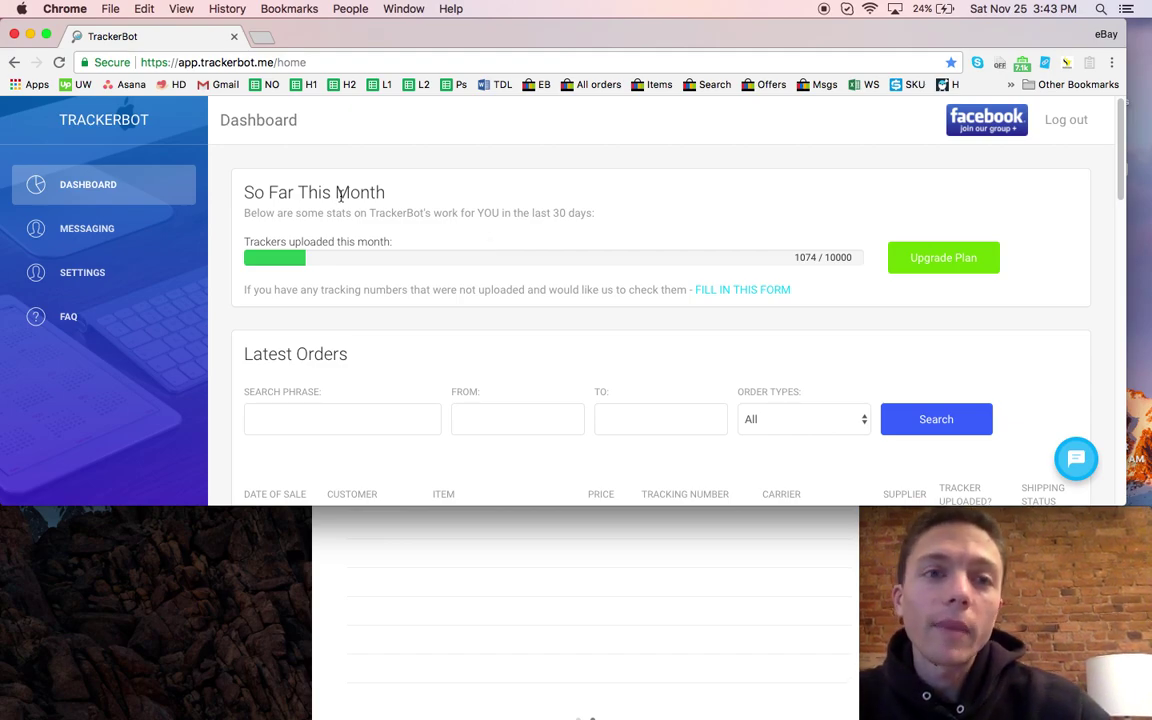
click(98, 231)
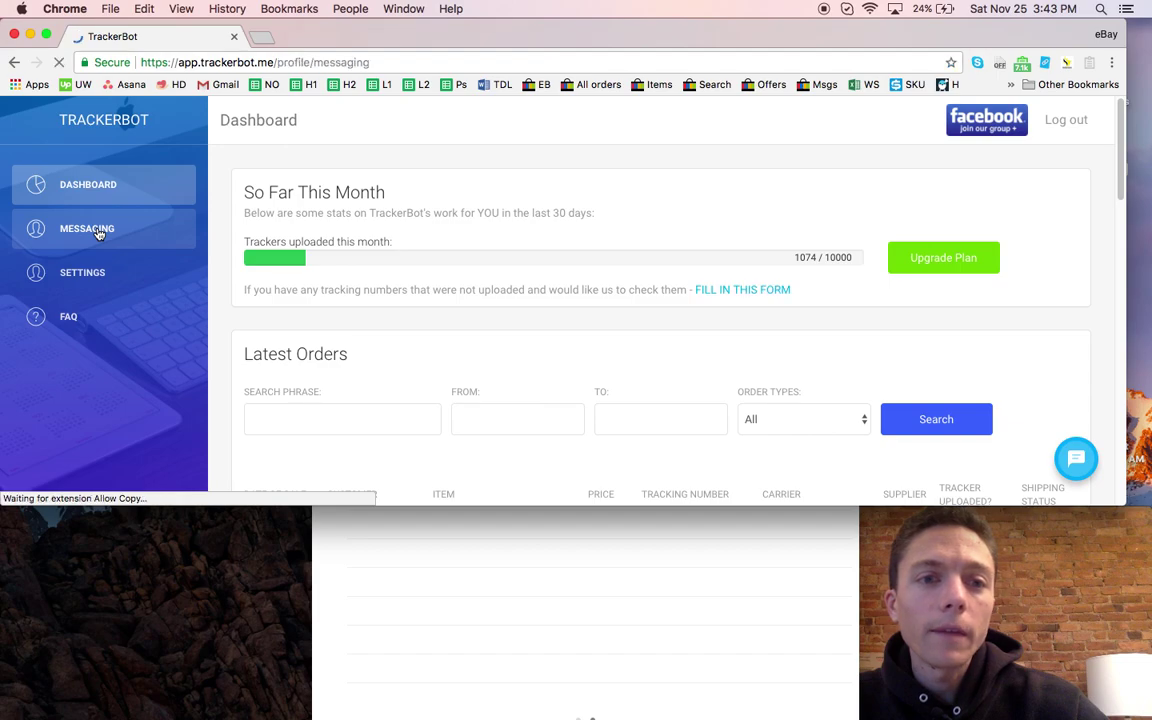
scroll(333, 290, down, 2)
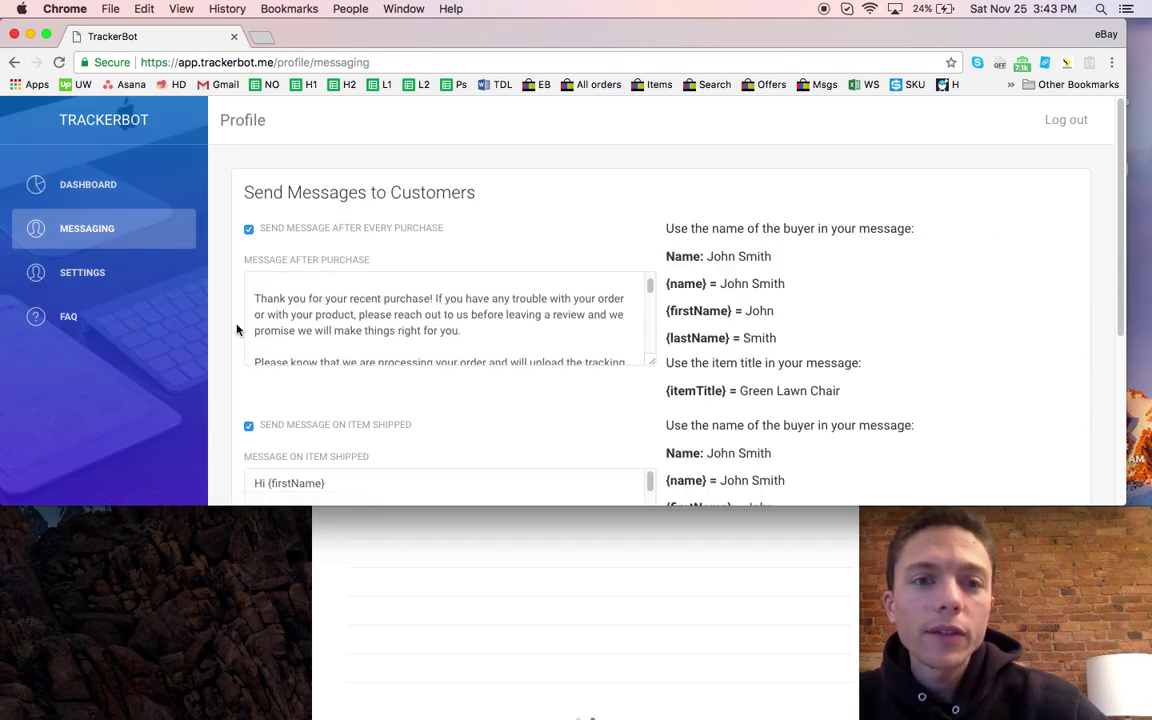
scroll(238, 325, down, 1)
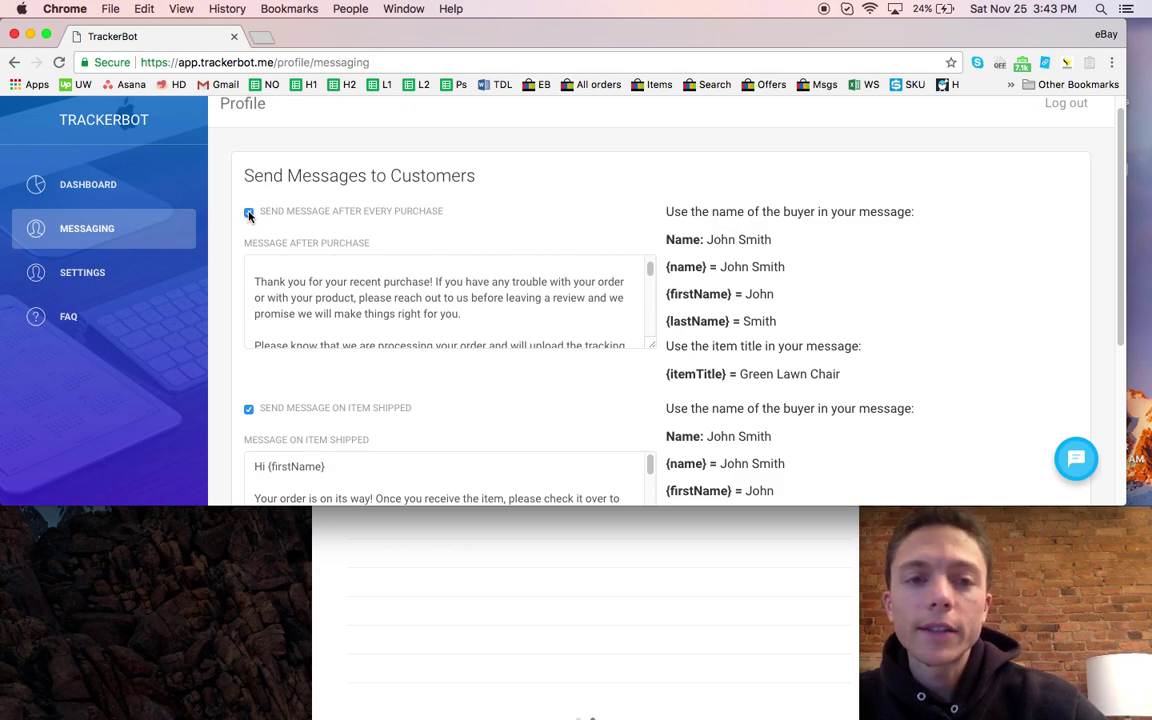
click(558, 545)
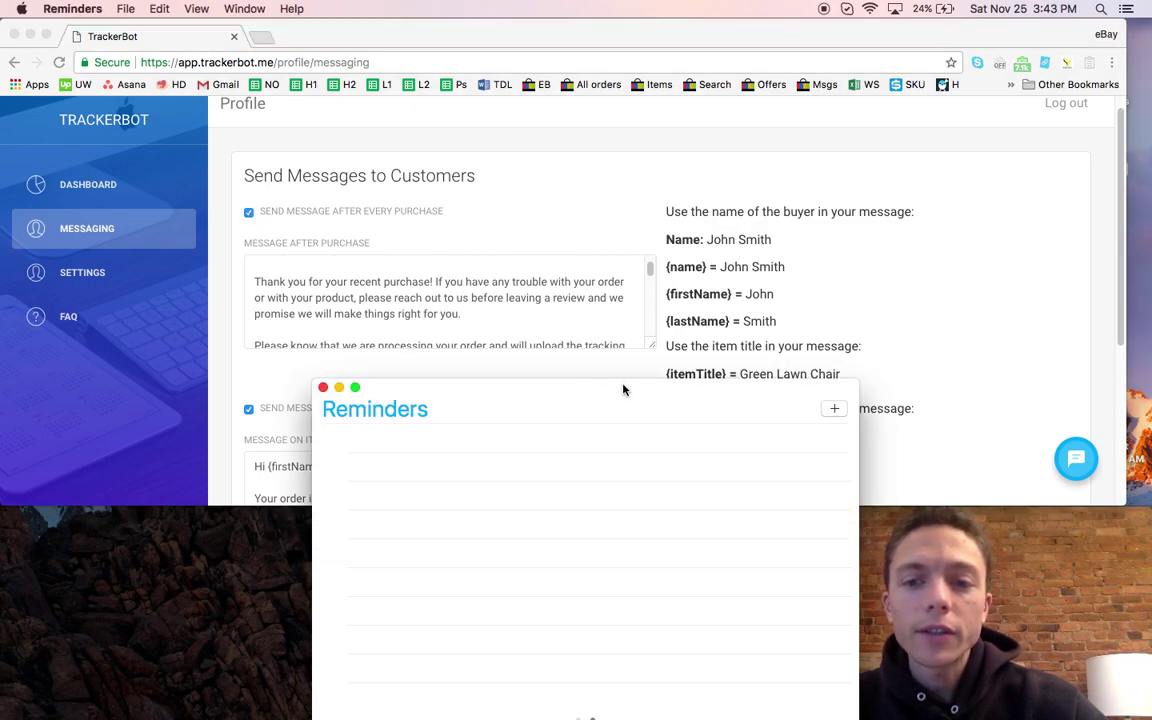
drag(623, 389, 470, 398)
click(442, 325)
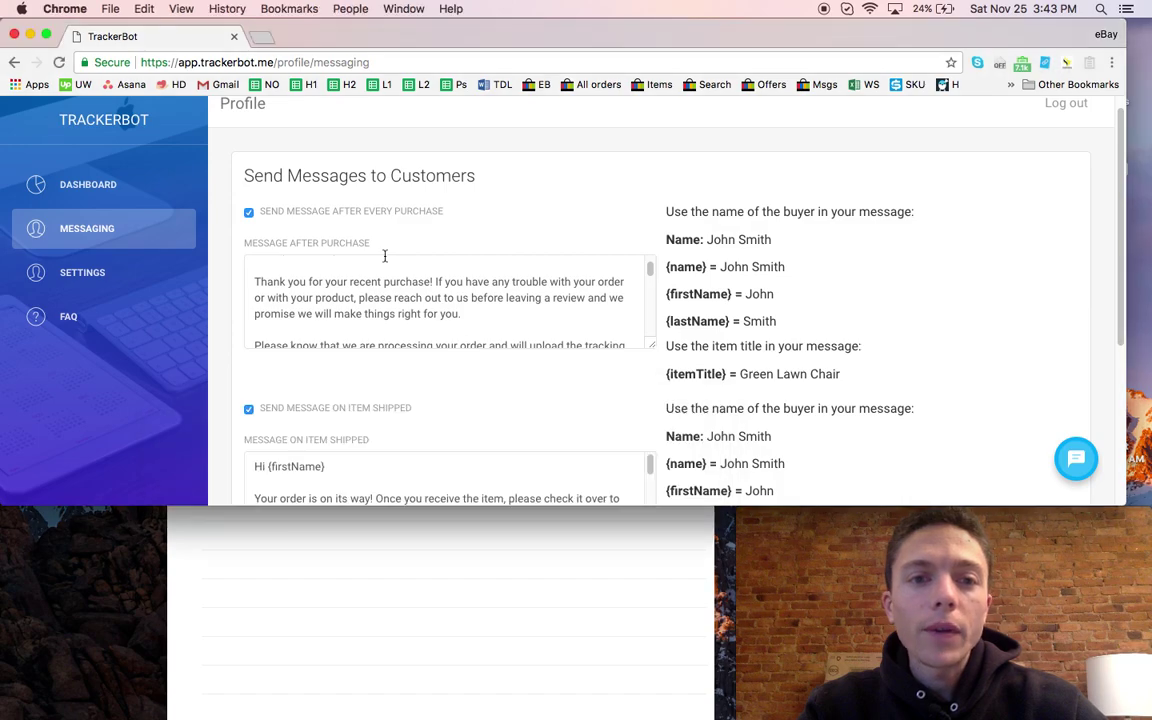
Review the item-shipped and item-delivered customer message options and return to the Dashboard
scroll(270, 360, down, 3)
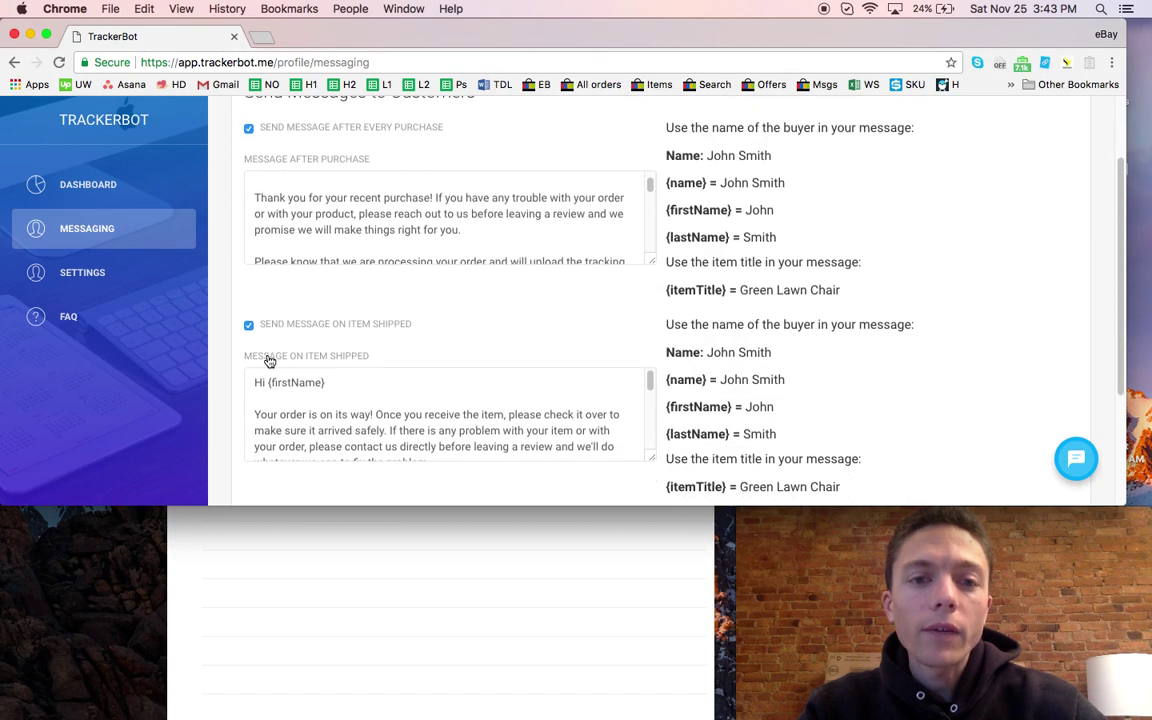
scroll(262, 400, down, 5)
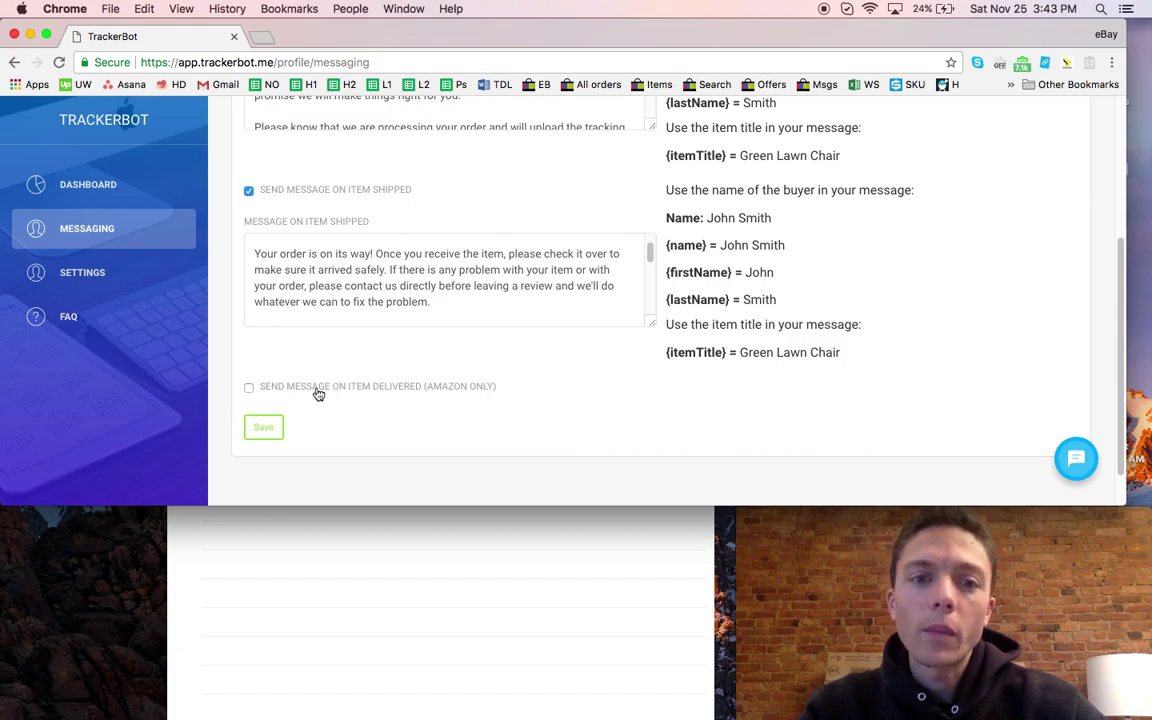
scroll(445, 374, up, 1)
scroll(442, 255, up, 5)
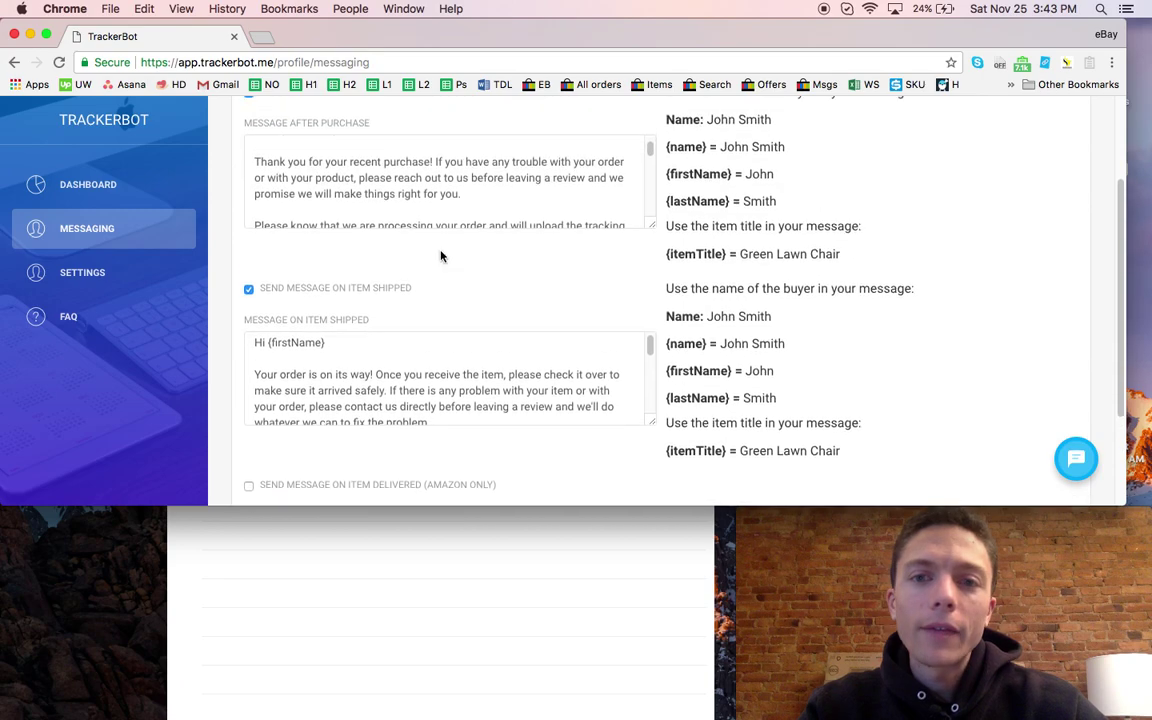
scroll(222, 256, up, 4)
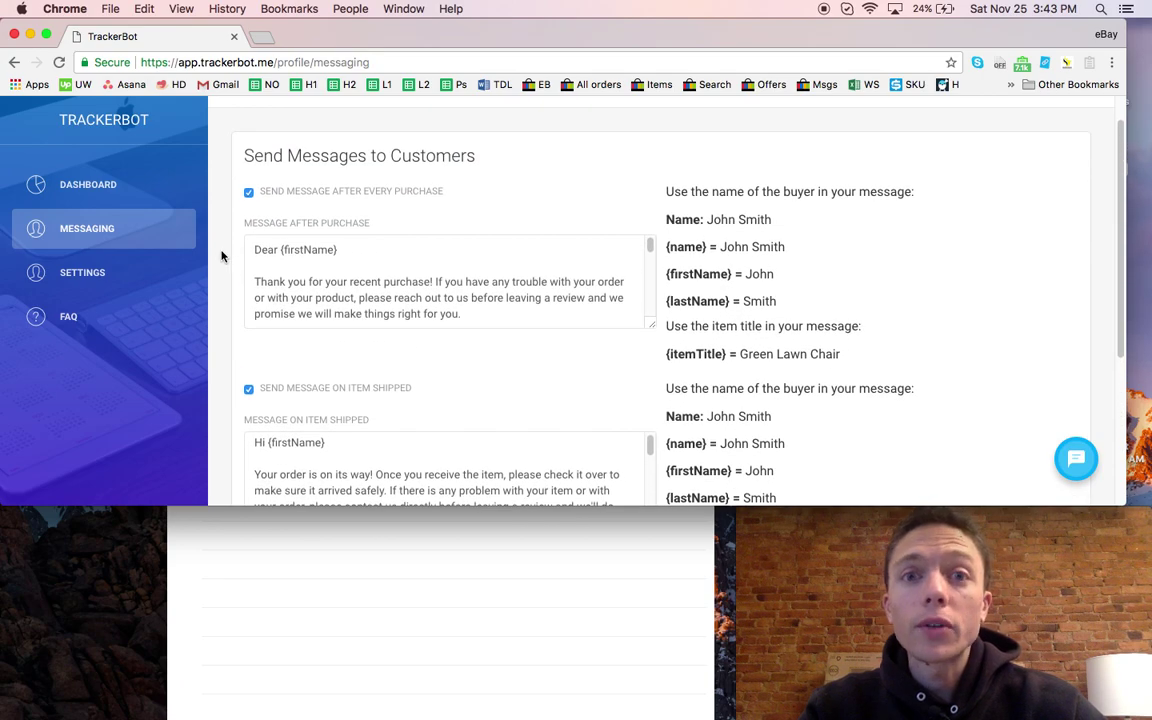
scroll(222, 256, up, 2)
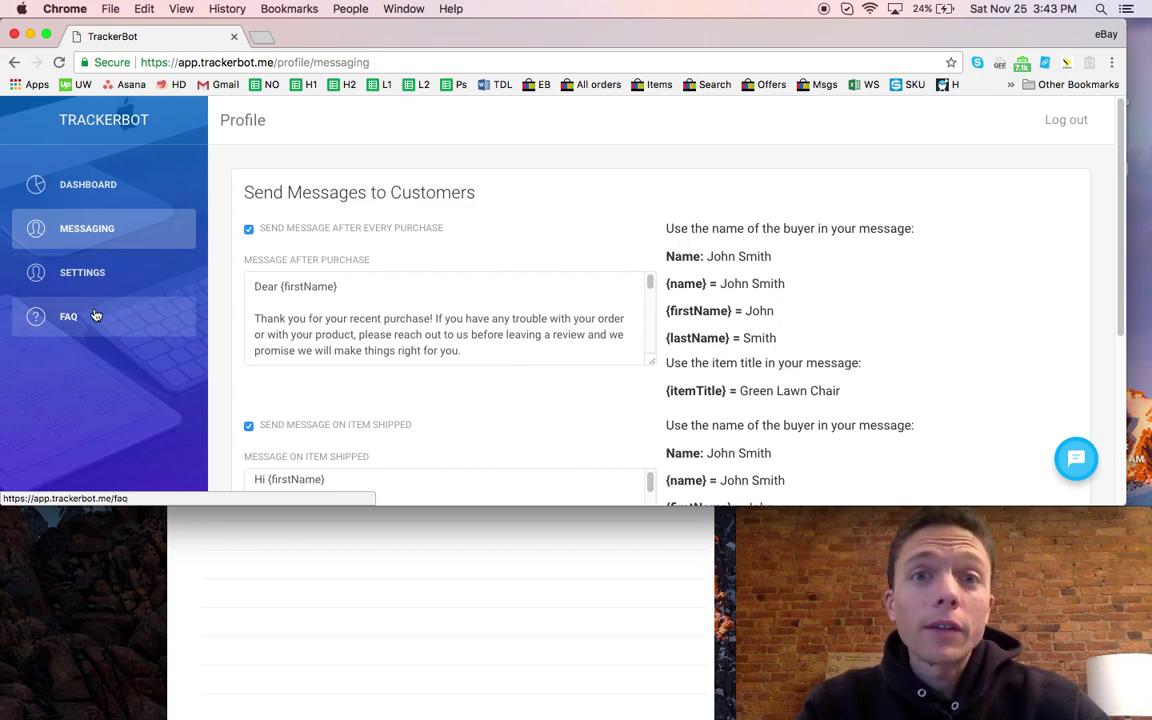
click(93, 185)
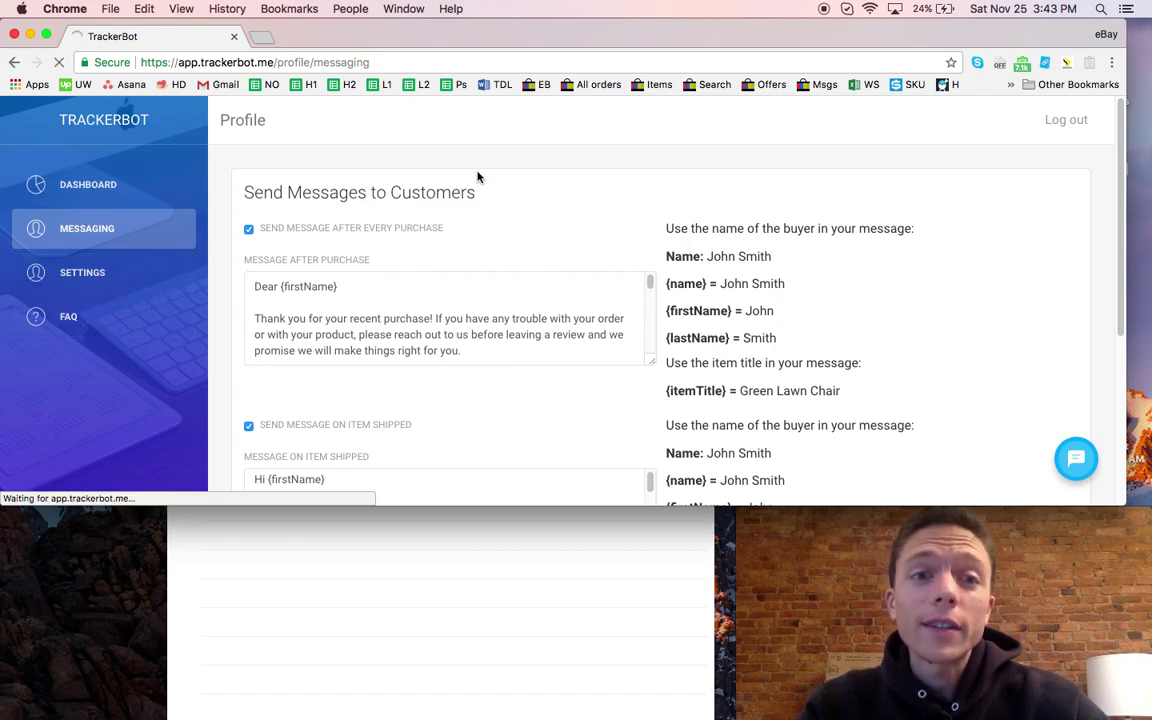